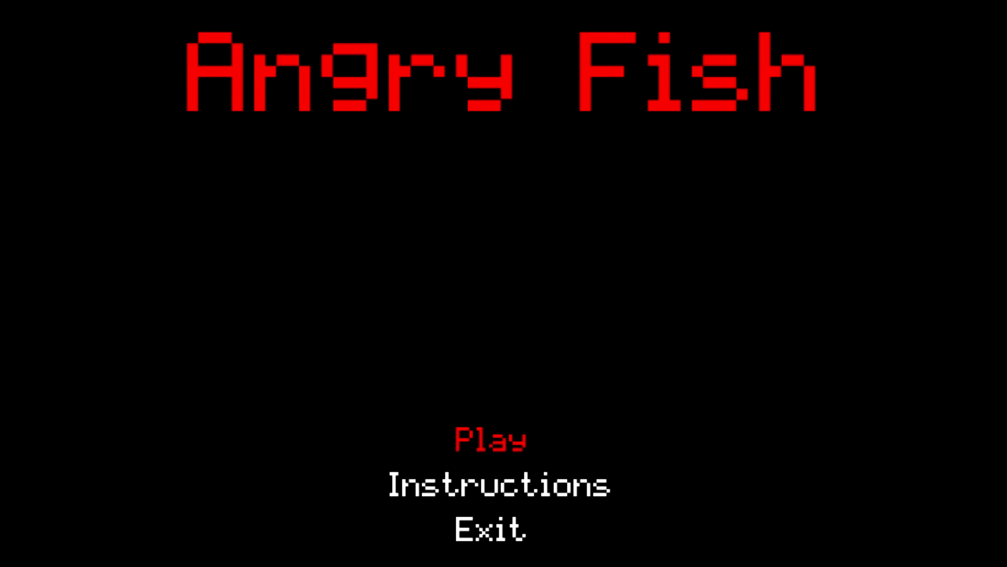
Step: Start a new Angry Fish round and steer the red fish to eat small fish
{"action": "key", "text": "Return"}
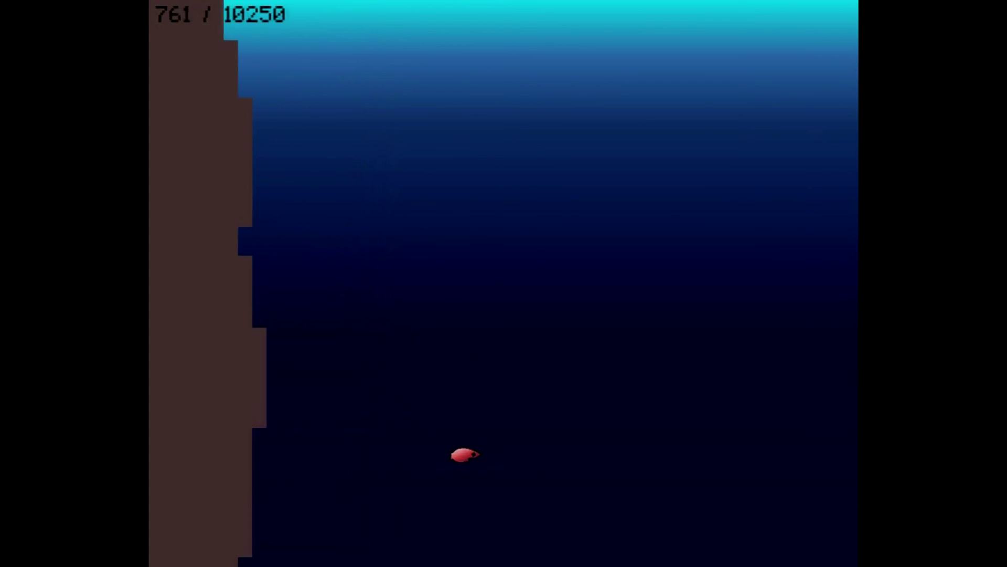
{"action": "key", "text": "Up"}
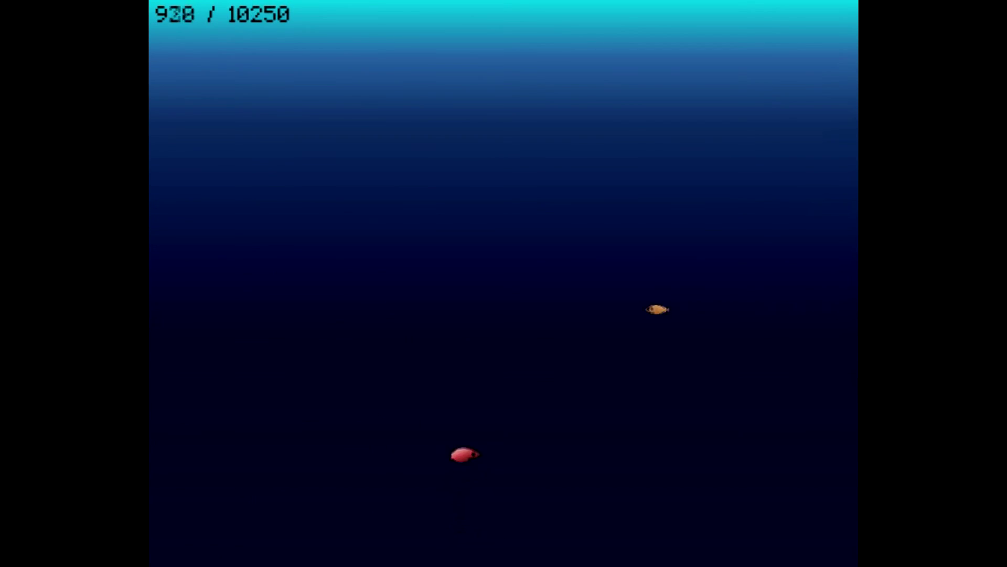
{"action": "key", "text": "Up"}
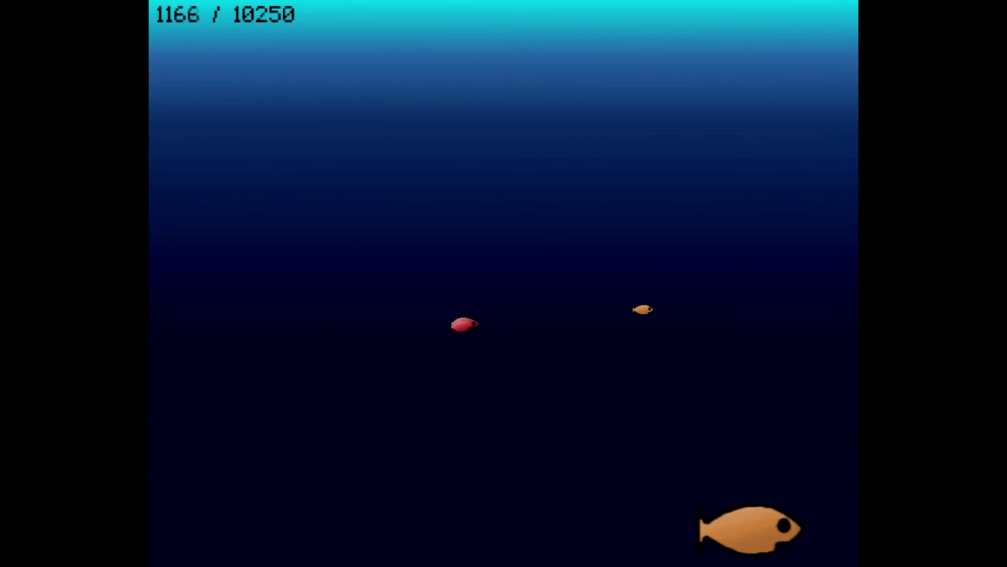
{"action": "key", "text": "Right"}
{"action": "key", "text": "Up"}
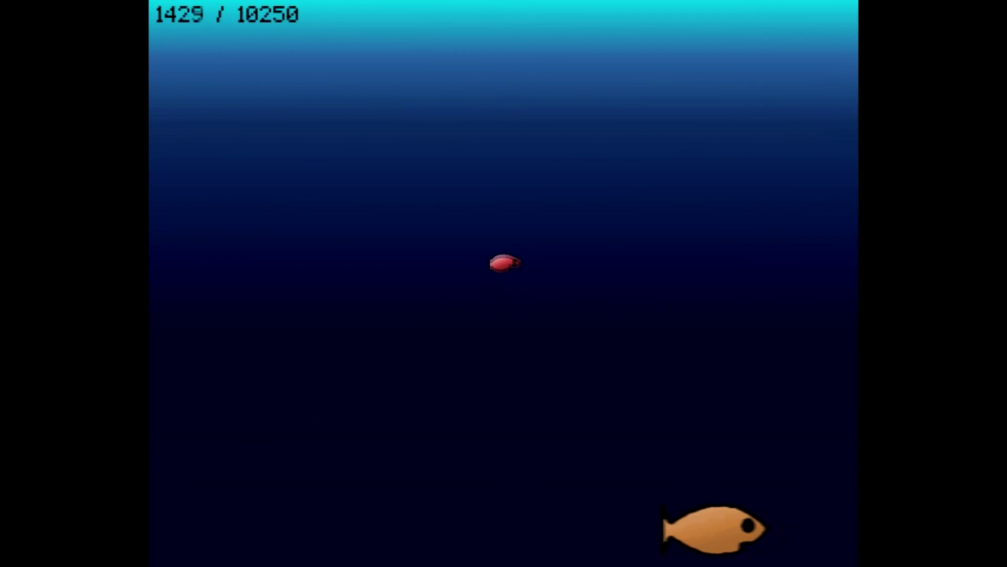
{"action": "key", "text": "Up"}
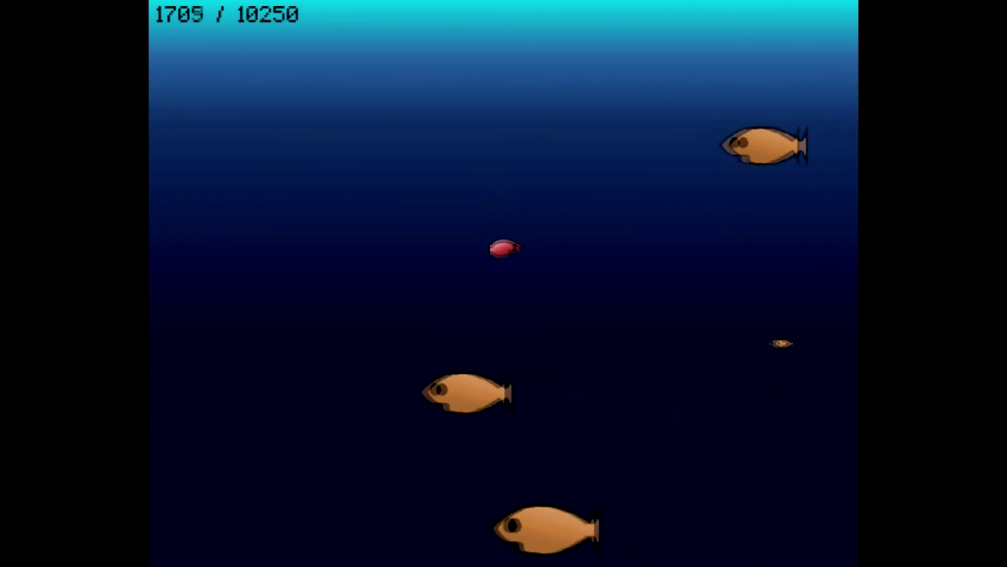
{"action": "key", "text": "Up"}
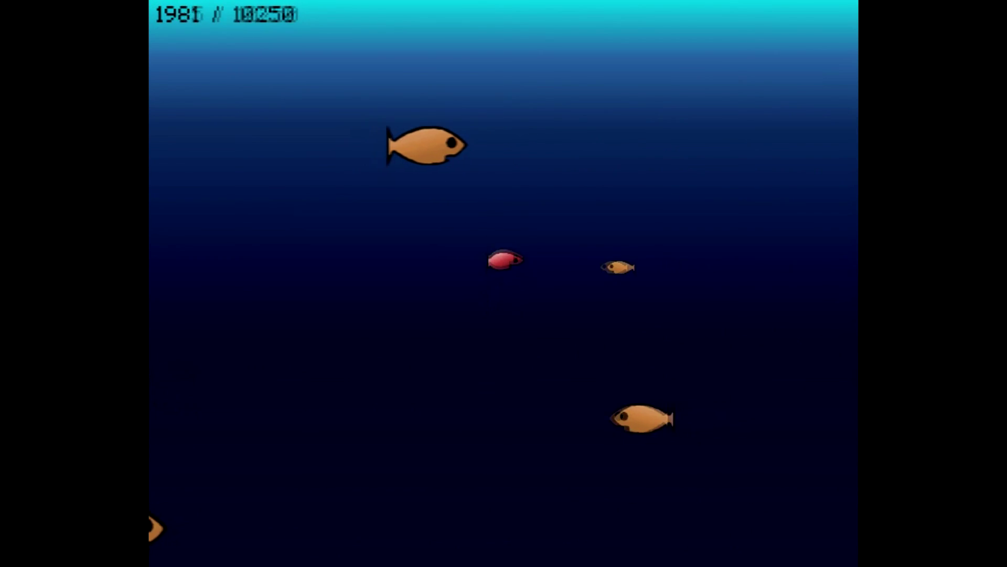
{"action": "key", "text": "Up"}
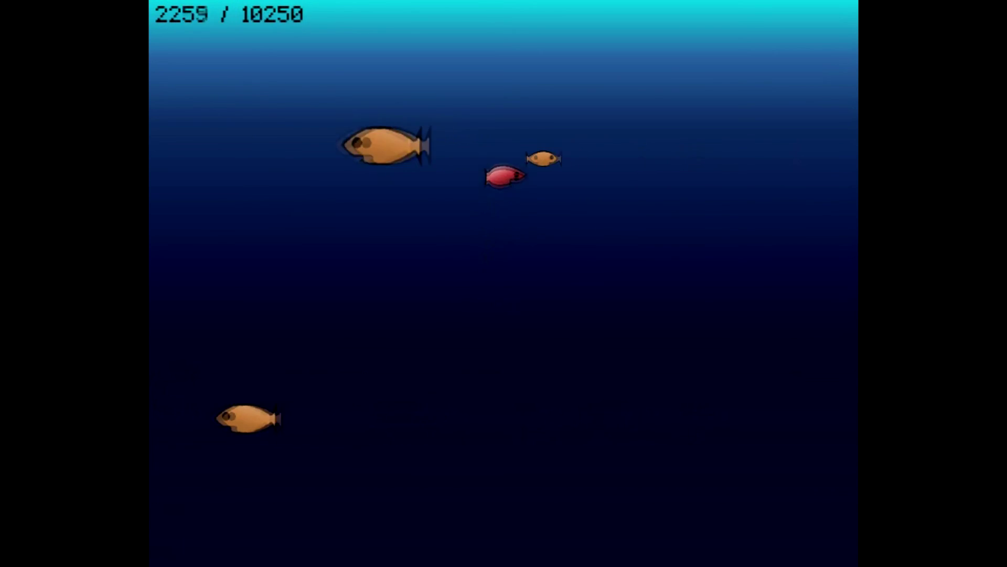
{"action": "key", "text": "Up"}
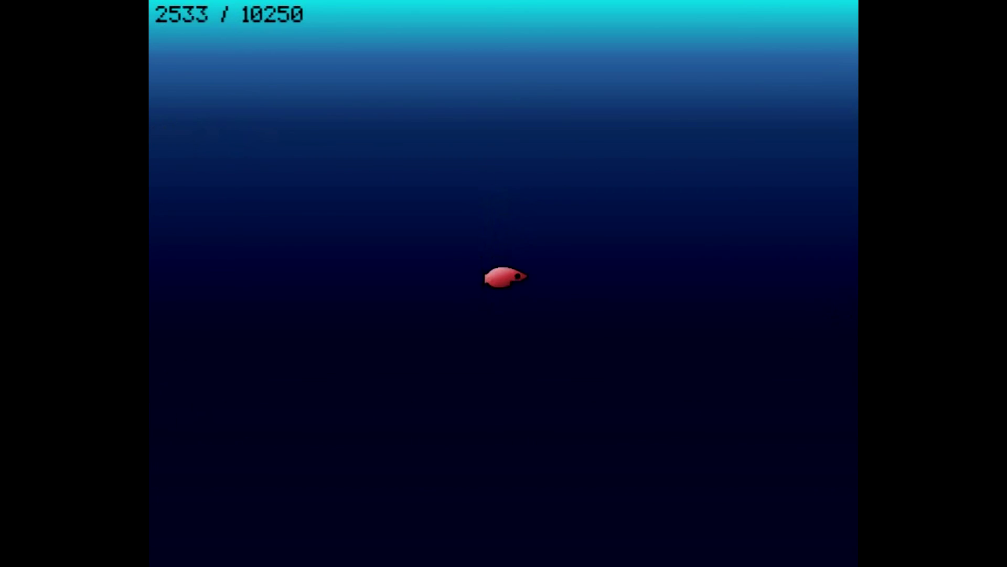
{"action": "key", "text": "Up"}
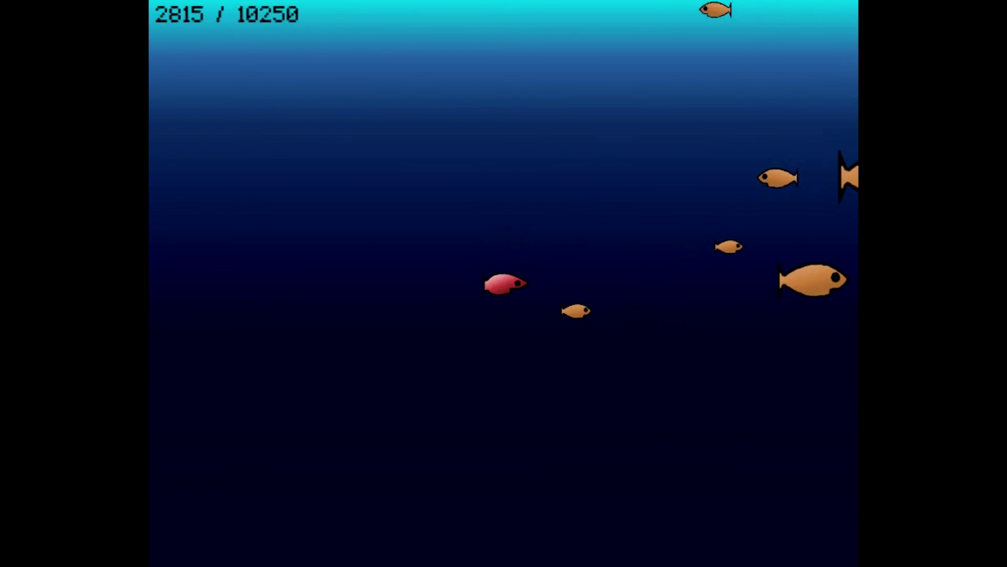
{"action": "key", "text": "Up"}
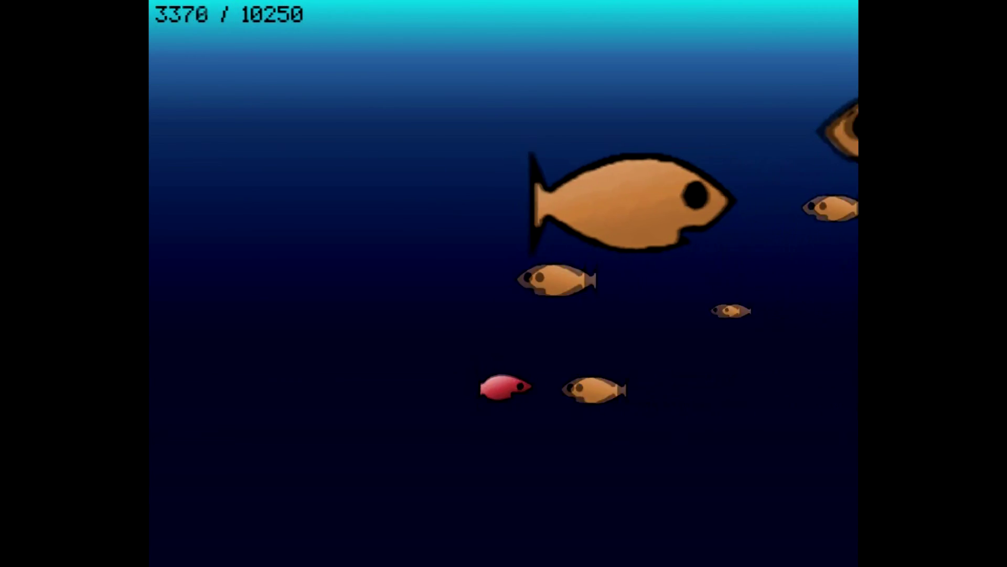
Step: Dodge larger fish and stay near the surface as the score reaches 7263 of 10250
{"action": "key", "text": "Up"}
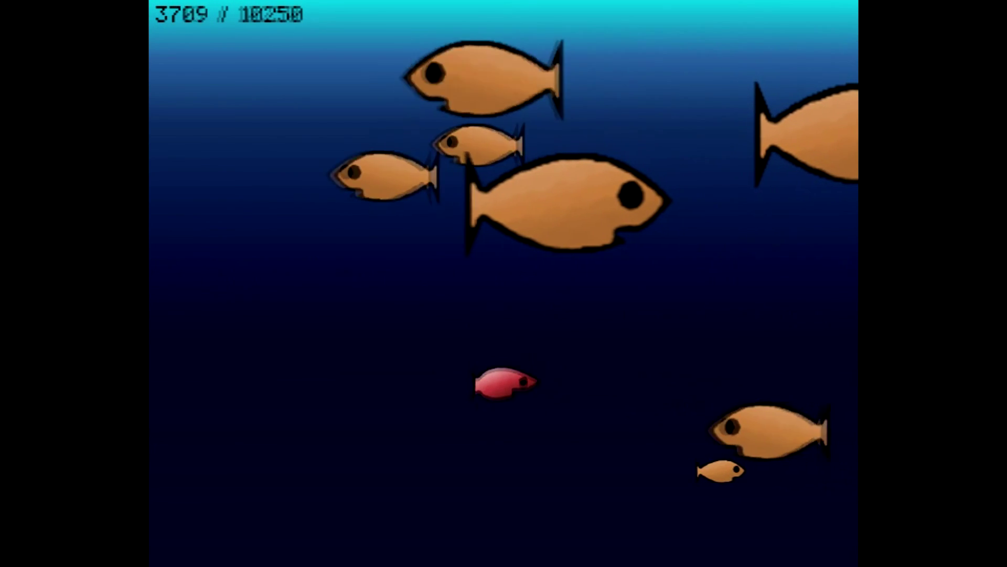
{"action": "key", "text": "Up"}
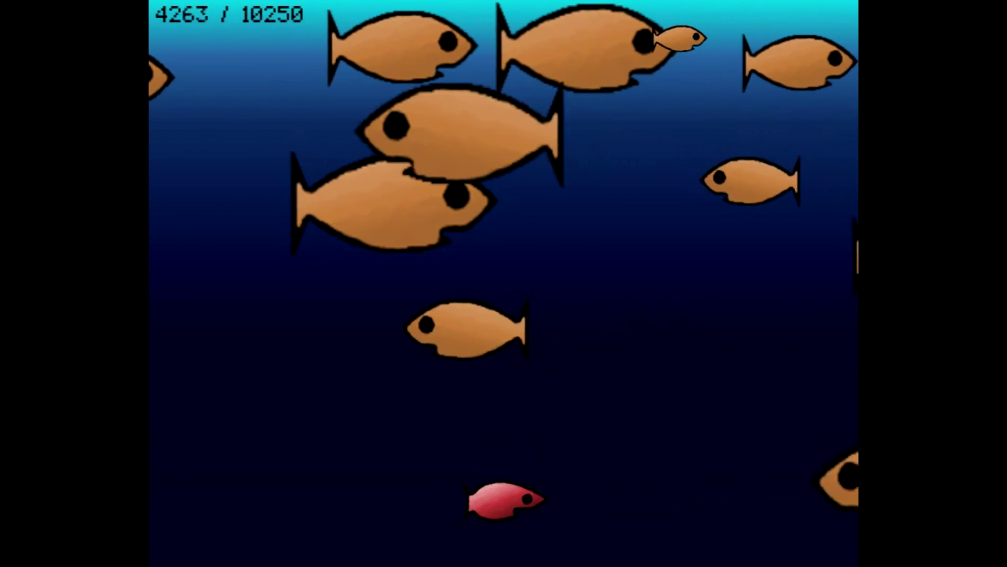
{"action": "key", "text": "Up"}
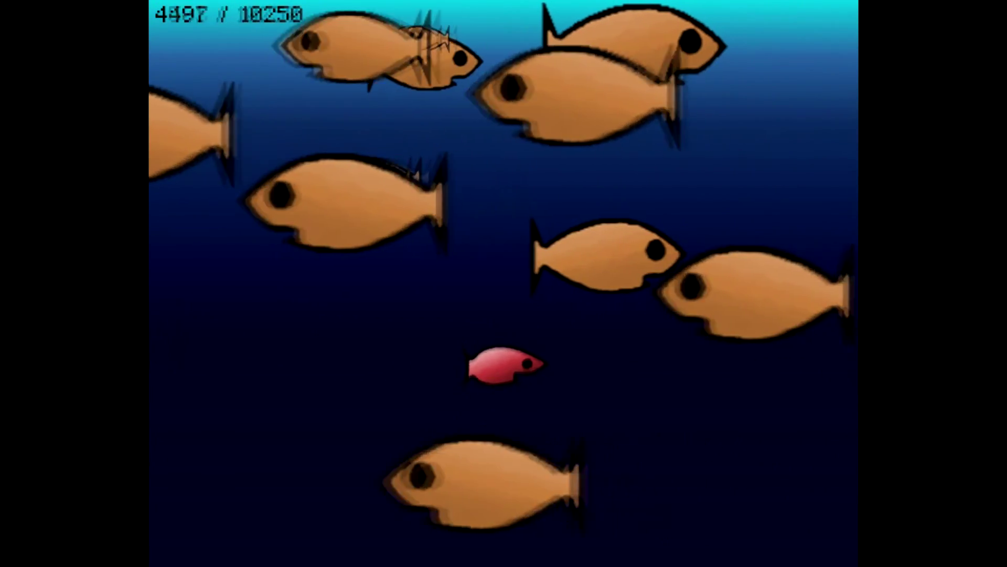
{"action": "key", "text": "Up"}
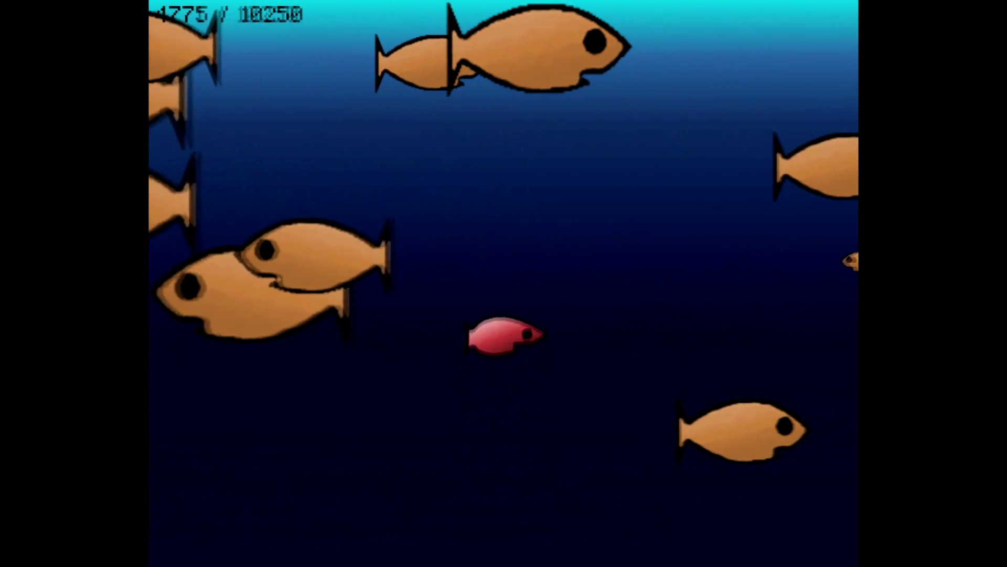
{"action": "key", "text": "Up"}
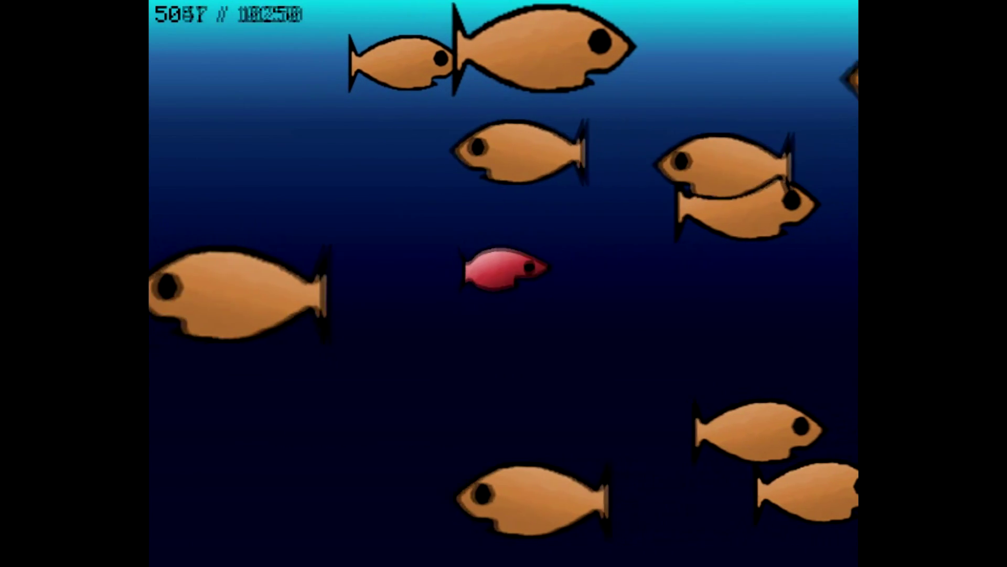
{"action": "key", "text": "Up"}
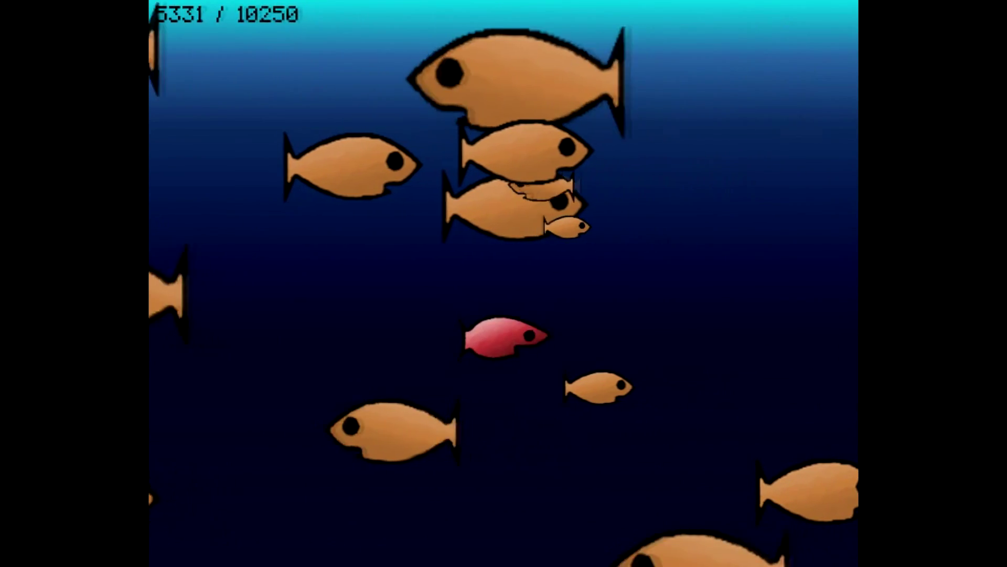
{"action": "key", "text": "Up"}
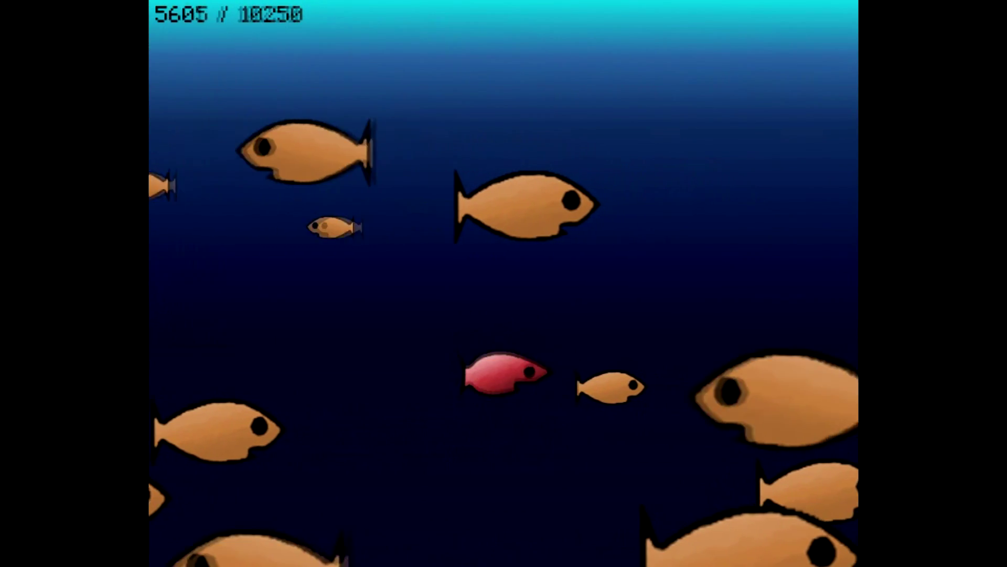
{"action": "key", "text": "Up"}
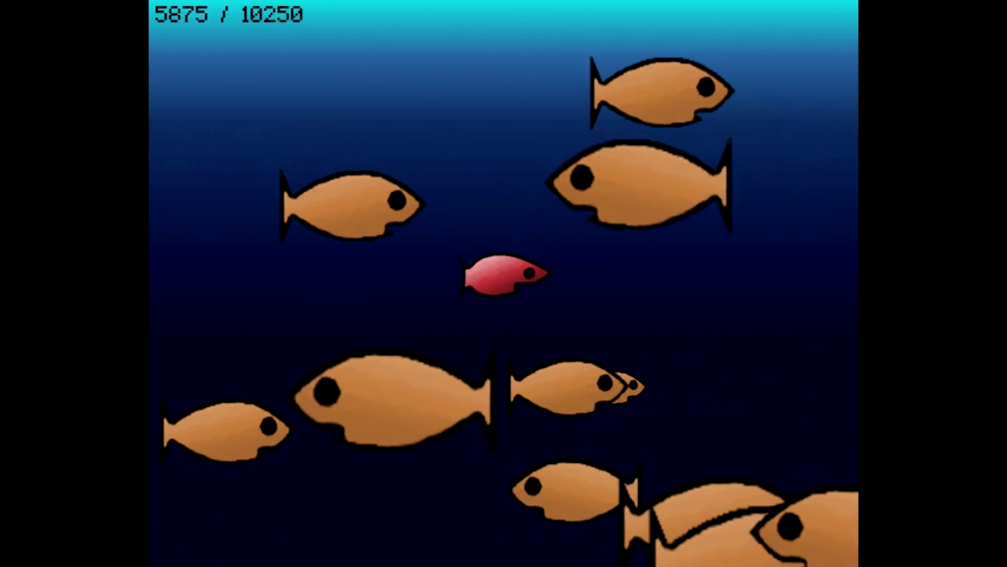
{"action": "key", "text": "Up"}
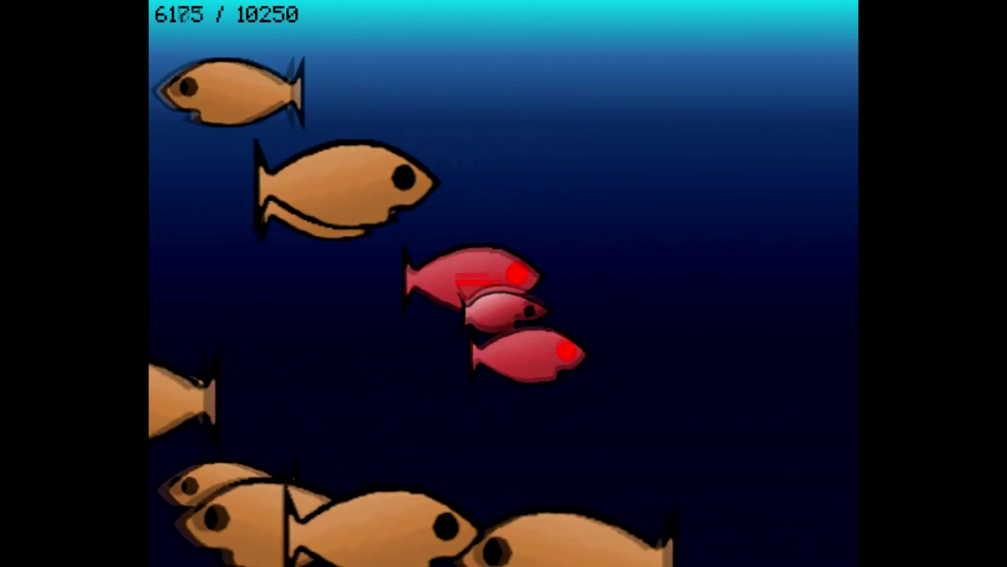
{"action": "key", "text": "Up"}
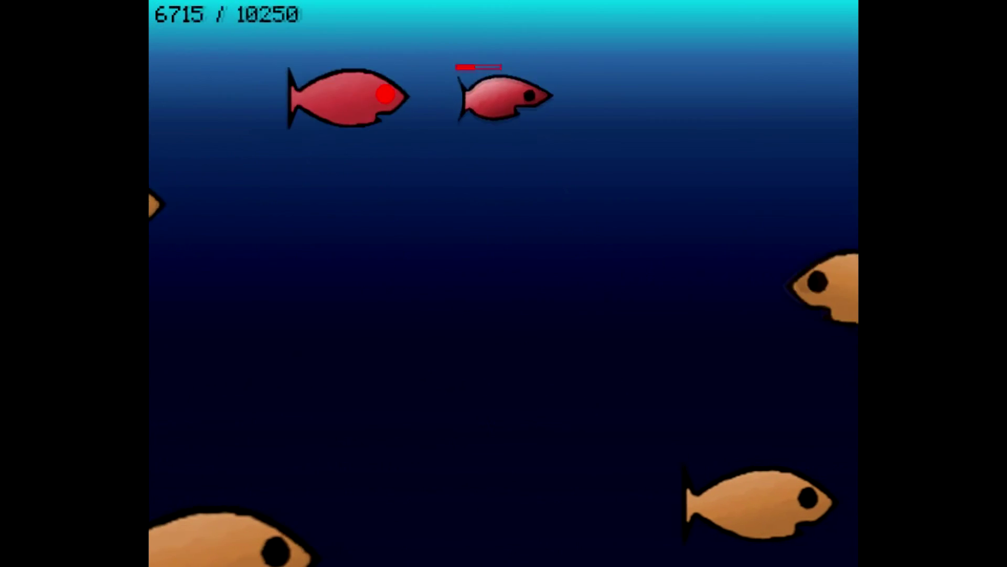
{"action": "key", "text": "Up"}
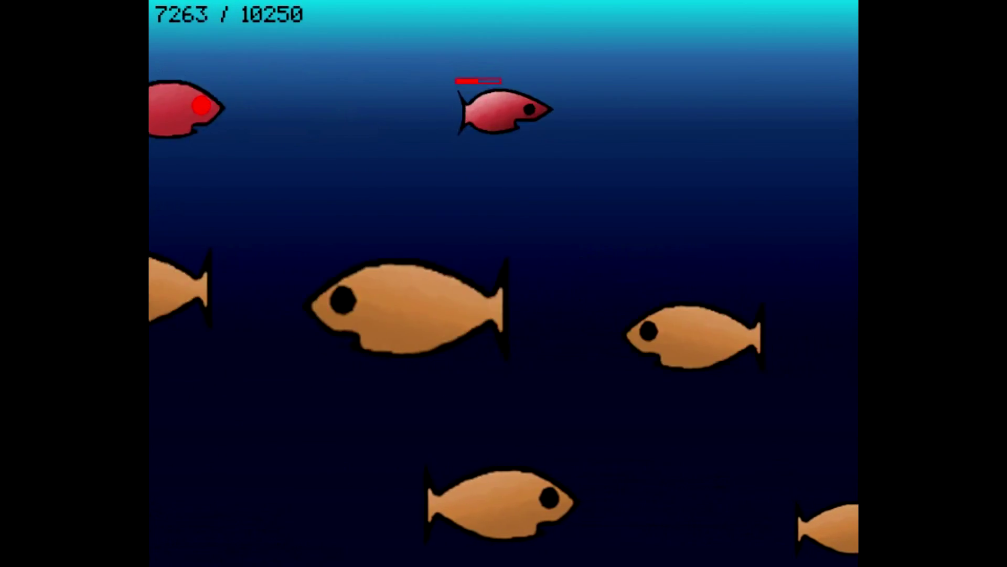